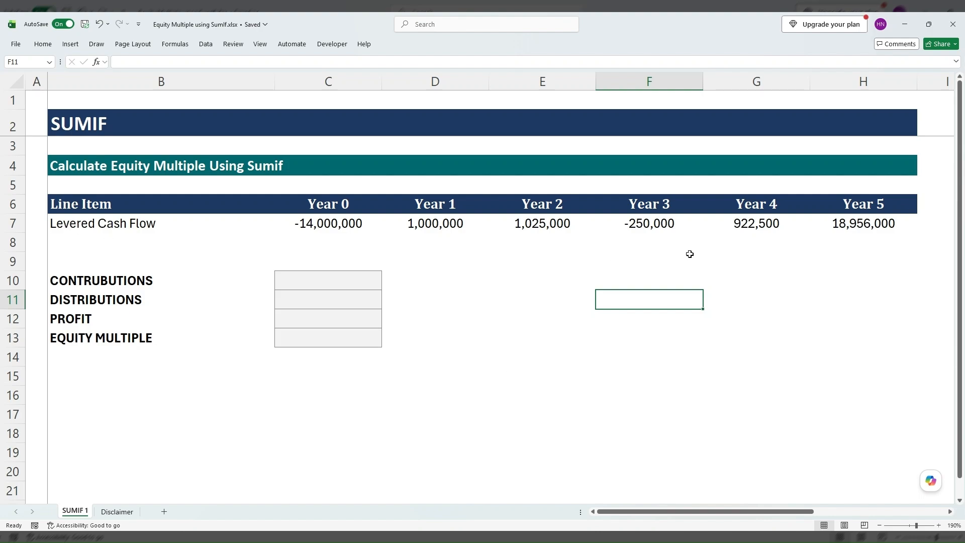
Add the negative Year 0 and Year 3 levered cash flows in the Contributions cell C10 with =SUM(C7,F7).
{"action": "left_click", "coordinate": [319, 226]}
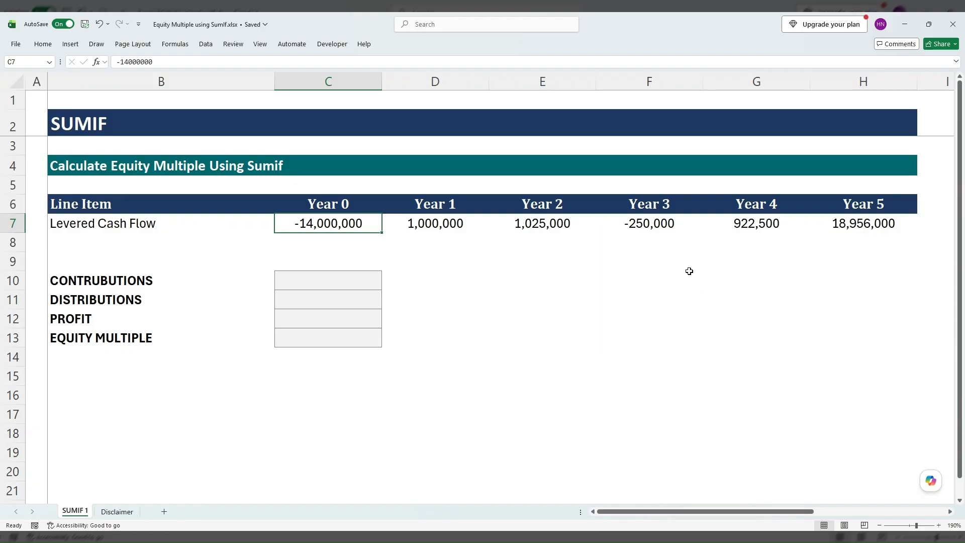
{"action": "left_click", "coordinate": [660, 229]}
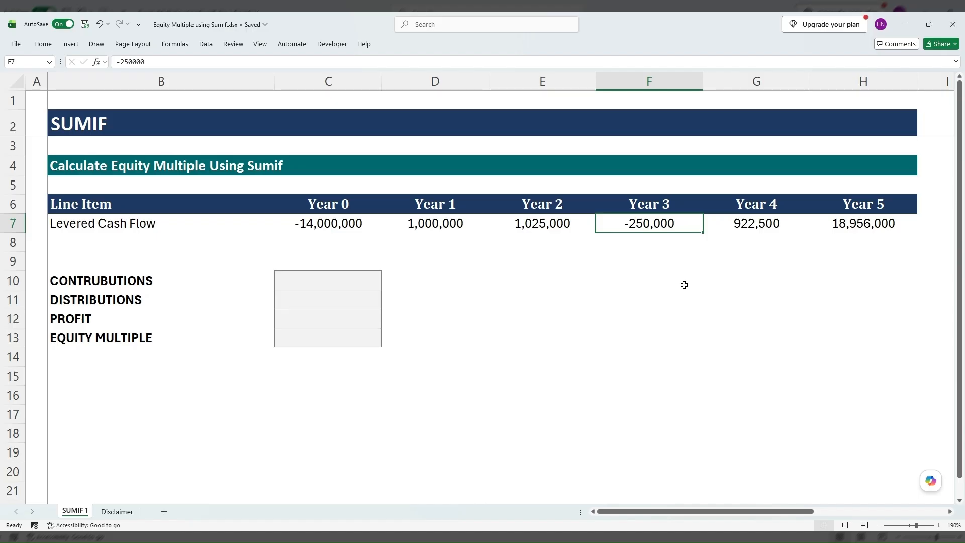
{"action": "left_click", "coordinate": [337, 284]}
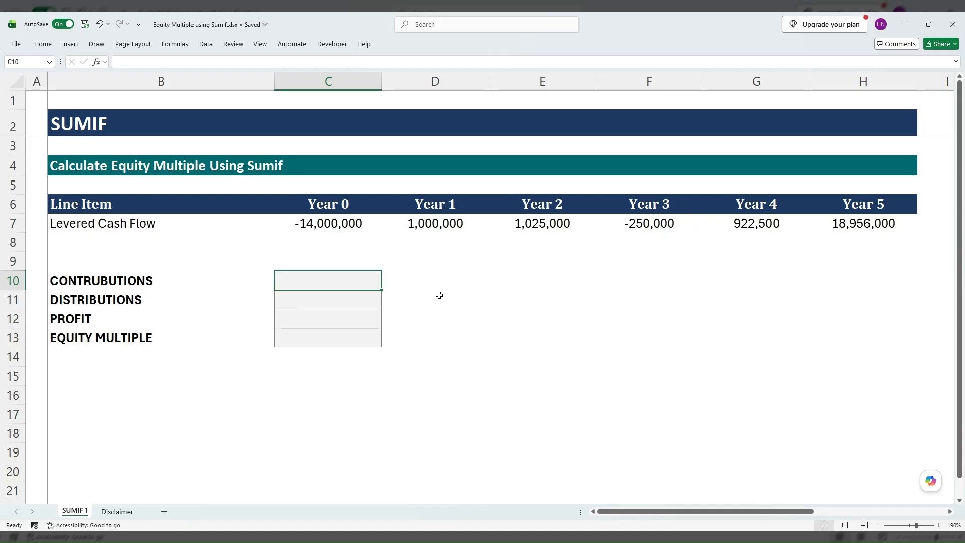
{"action": "type", "text": "=sum("}
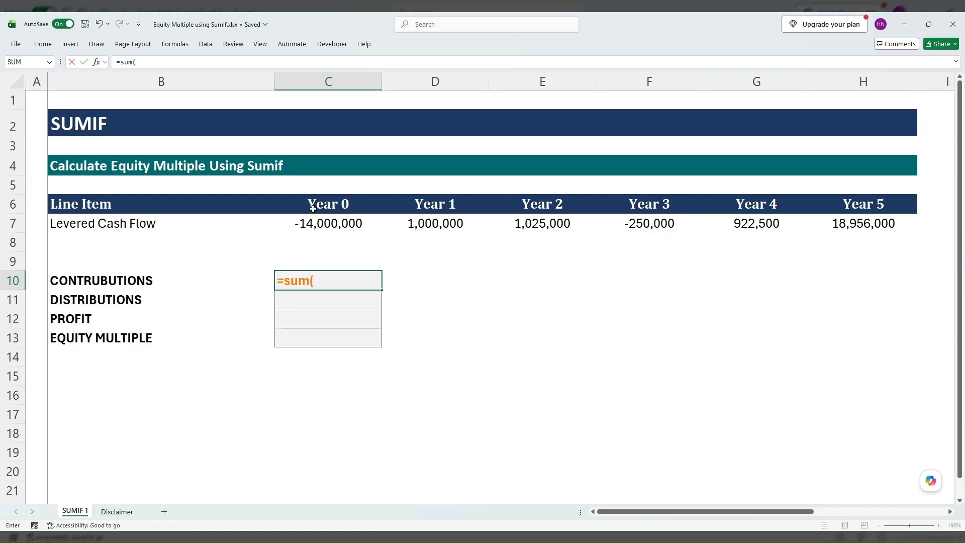
{"action": "left_click", "coordinate": [329, 224]}
{"action": "type", "text": ","}
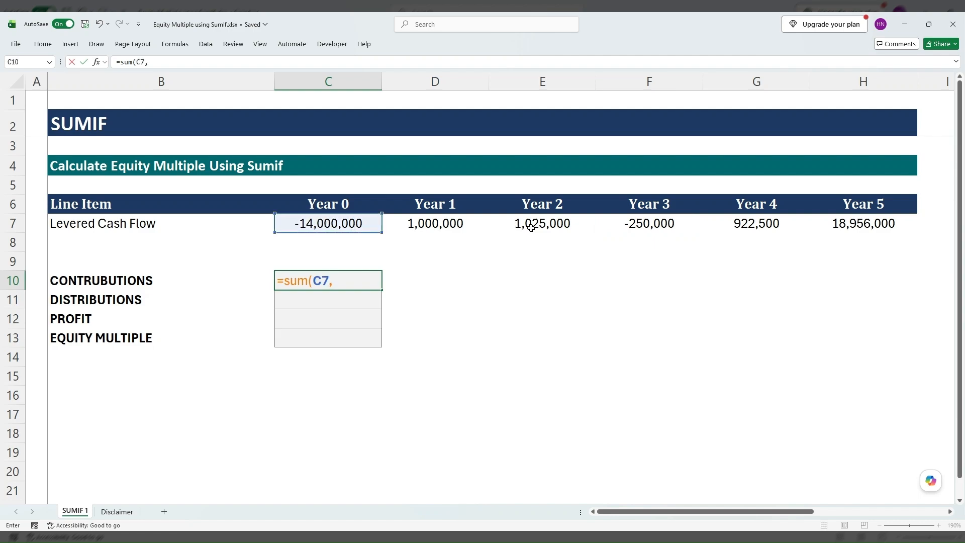
{"action": "left_click", "coordinate": [641, 226]}
{"action": "type", "text": ")"}
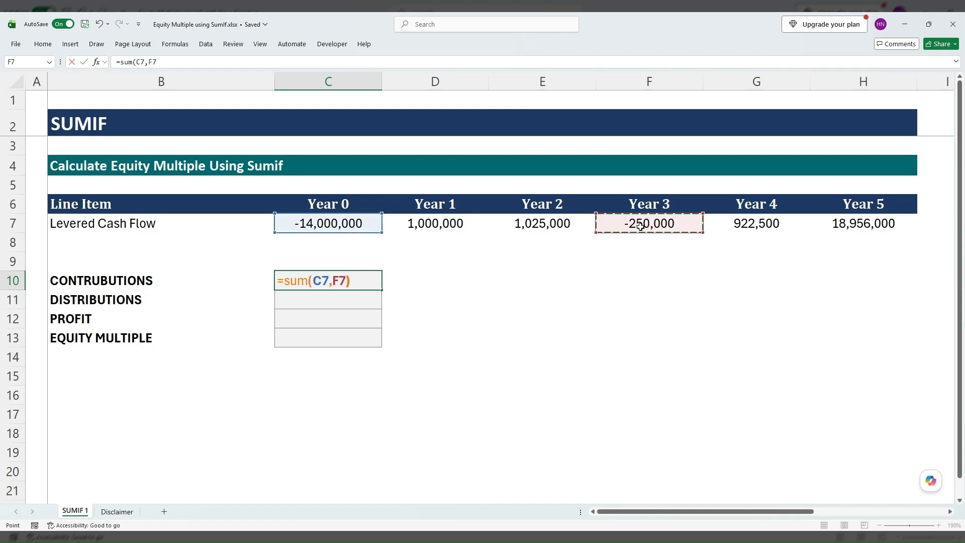
{"action": "key", "text": "Return"}
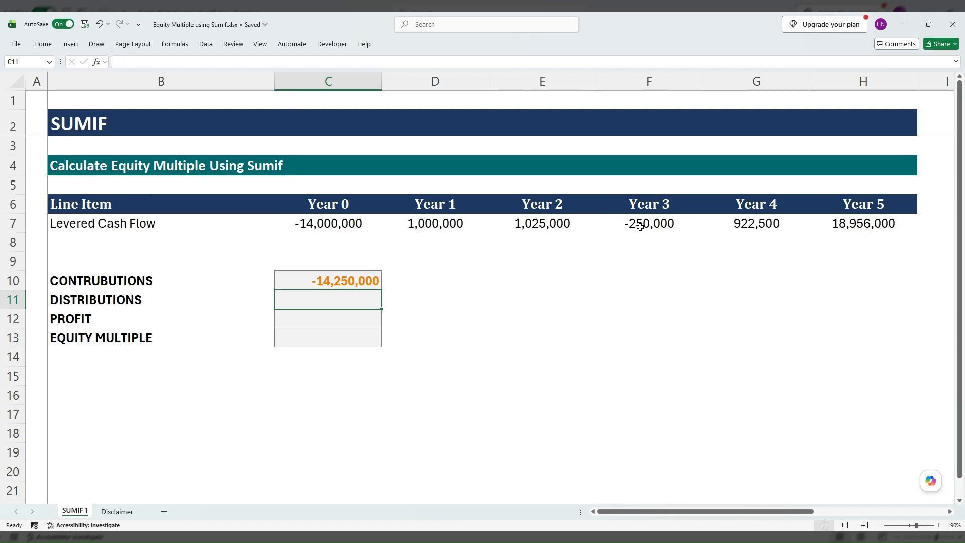
{"action": "type", "text": "=sum"}
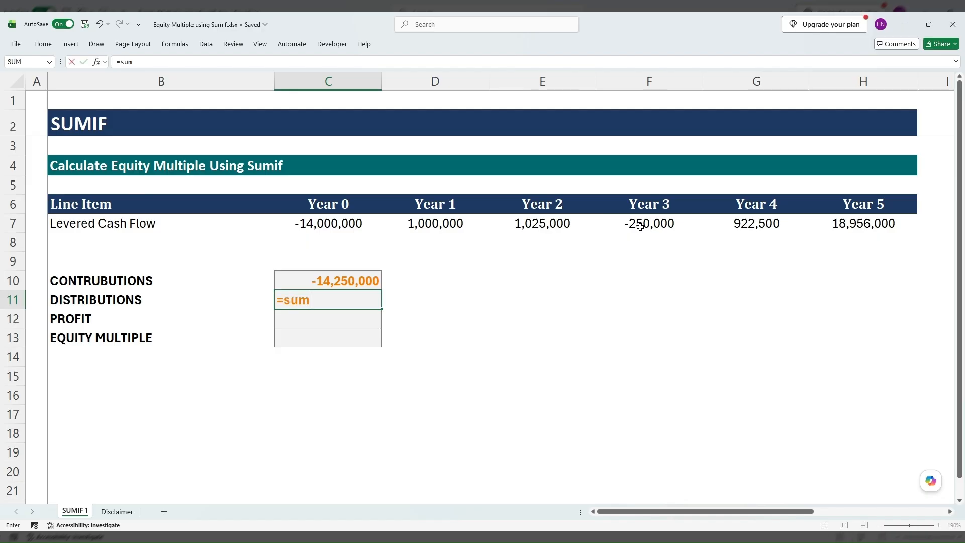
{"action": "key", "text": "Escape"}
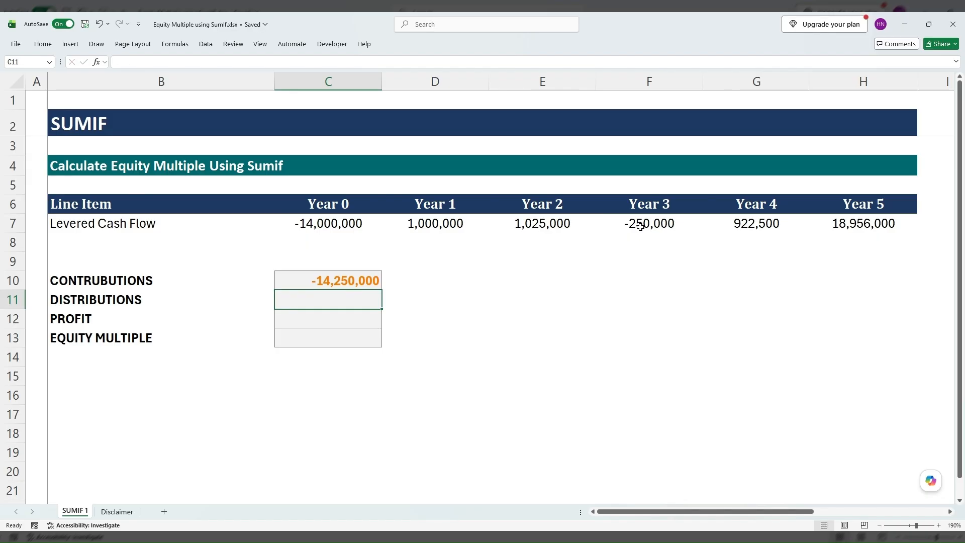
Inspect the cells referenced by the Contributions SUM formula, and clear it from C10.
{"action": "key", "text": "Up"}
{"action": "key", "text": "F2"}
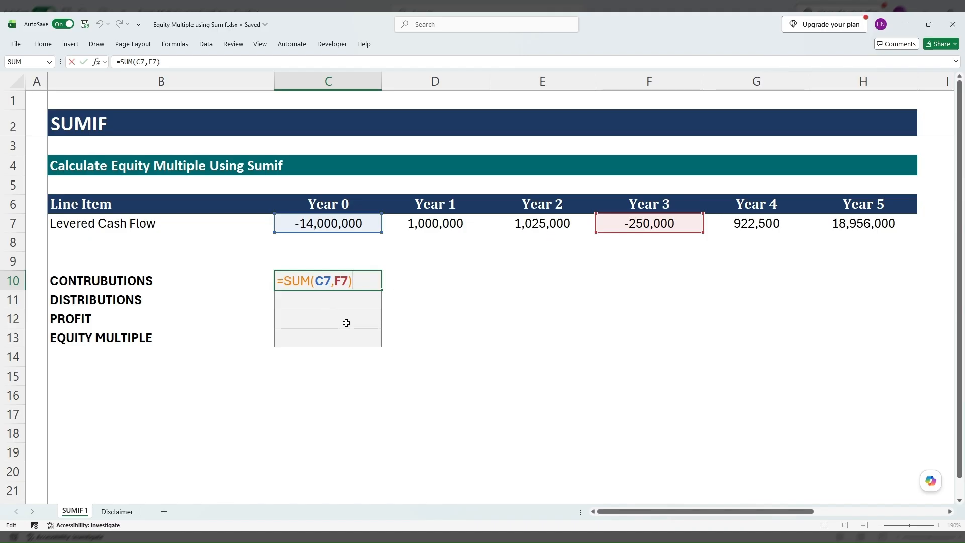
{"action": "key", "text": "Escape"}
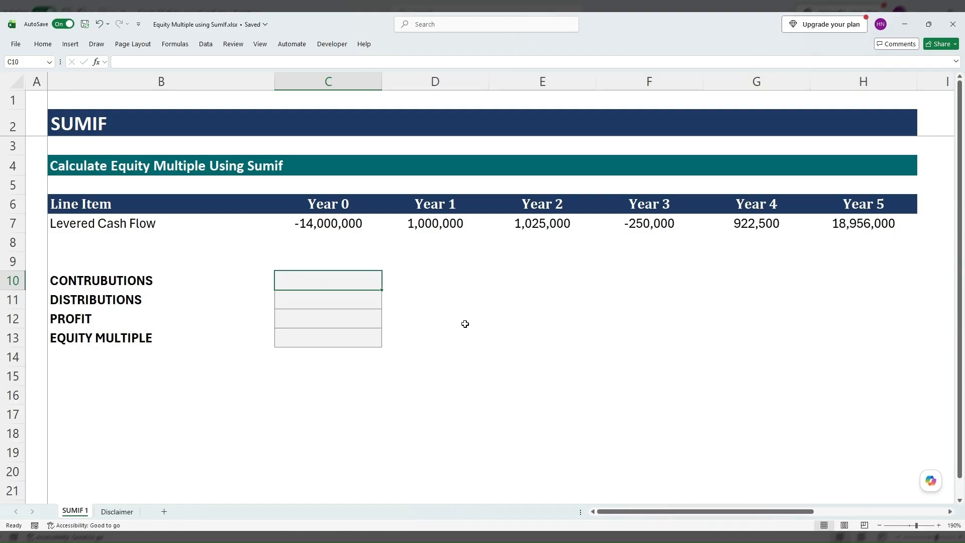
Calculate Contributions in C10 with =SUMIF(C7:H7, "<0") over the levered cash flow row.
{"action": "type", "text": "=sum"}
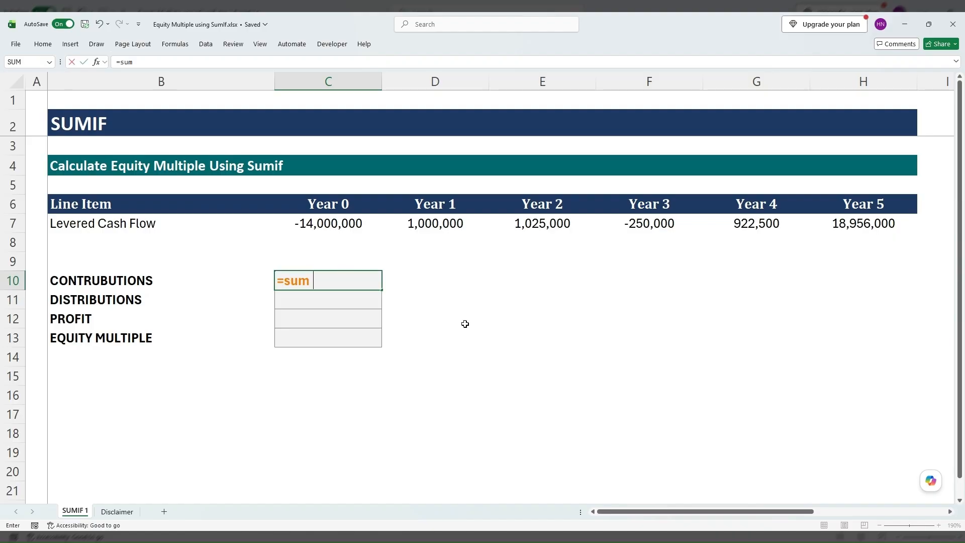
{"action": "type", "text": "if("}
{"action": "left_click_drag", "start_coordinate": [327, 222], "coordinate": [825, 221]}
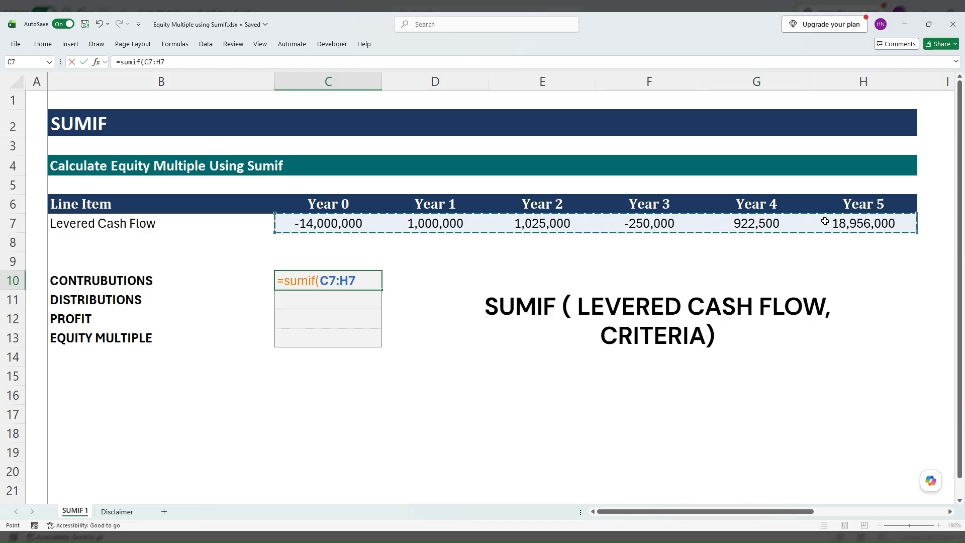
{"action": "type", "text": ","}
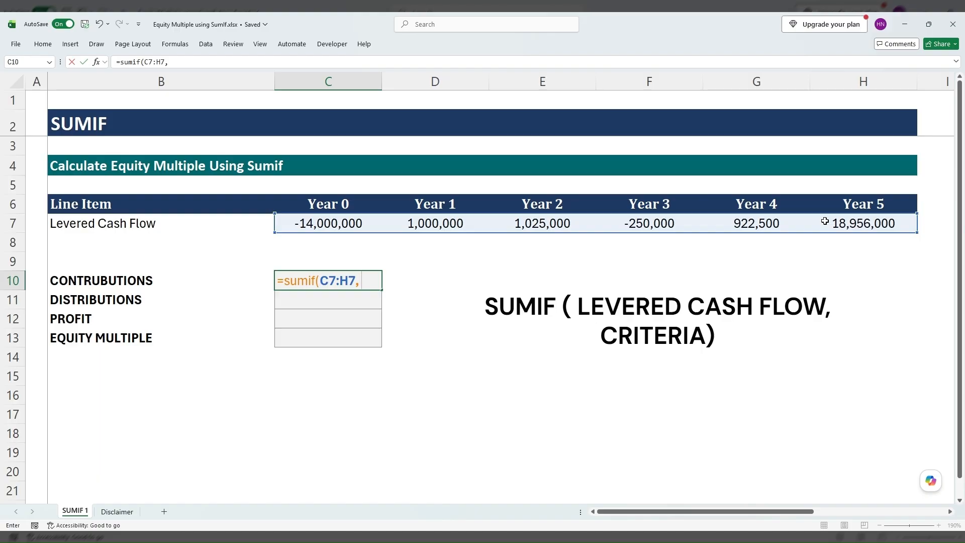
{"action": "type", "text": " \""}
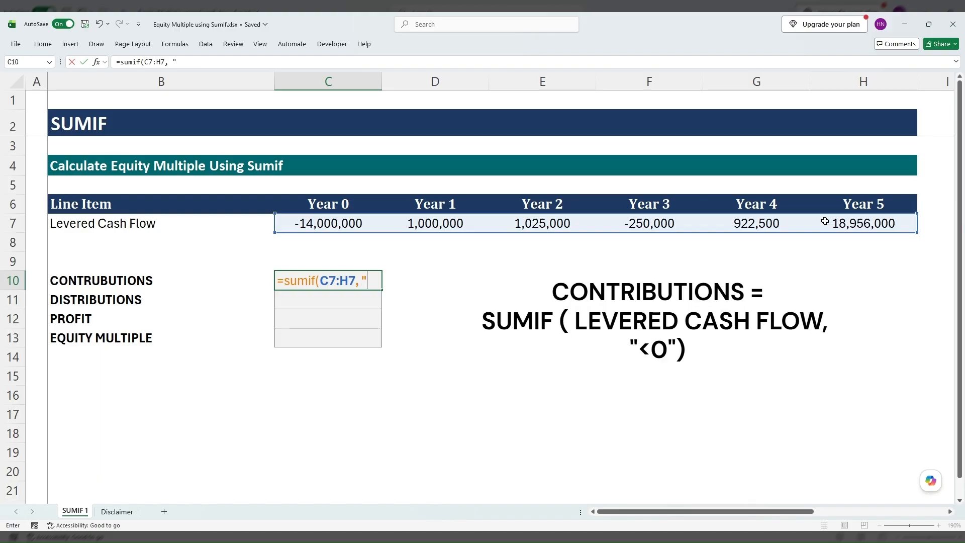
{"action": "type", "text": "<0\""}
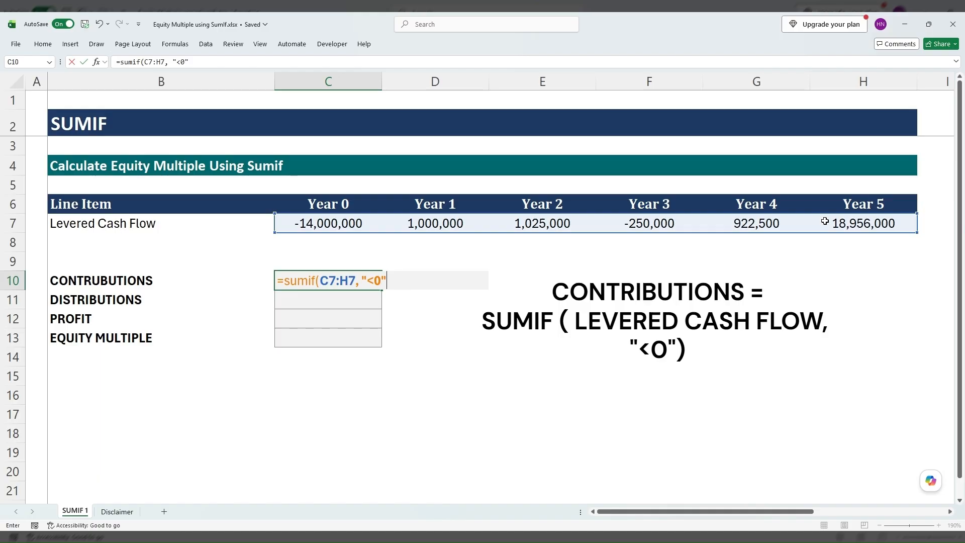
{"action": "type", "text": ")"}
{"action": "key", "text": "Return"}
Select the Year 0 and Year 3 cash flows together to check their sum against the Contributions result.
{"action": "key", "text": "Up"}
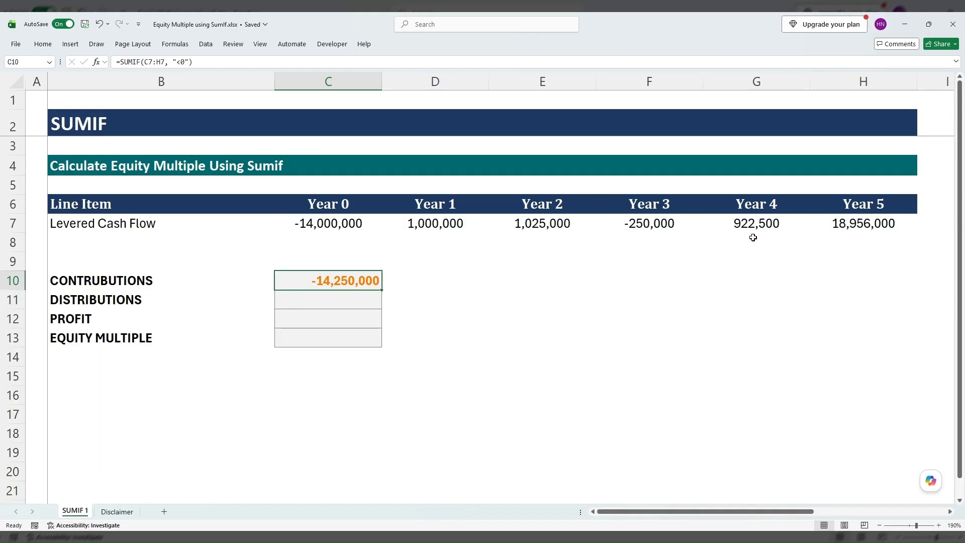
{"action": "left_click", "coordinate": [332, 226]}
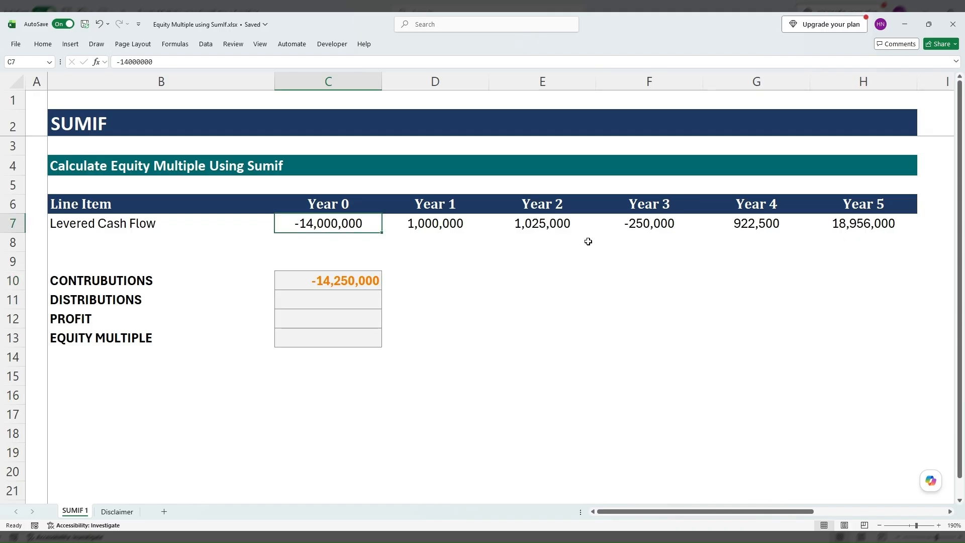
{"action": "left_click", "coordinate": [642, 222], "text": "ctrl"}
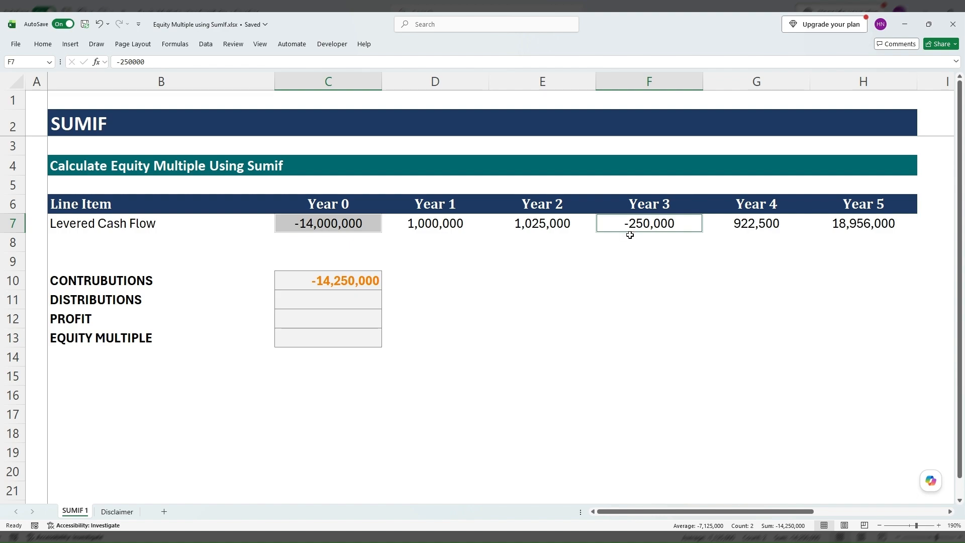
Calculate Distributions in C11 with =SUMIF(C7:H7,">0") over the levered cash flow row.
{"action": "left_click", "coordinate": [365, 303]}
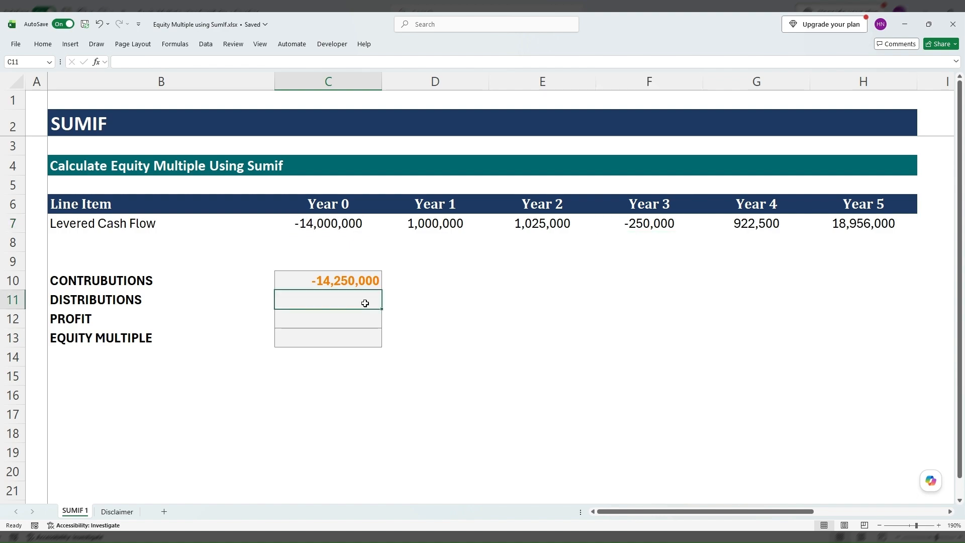
{"action": "type", "text": "=sumif"}
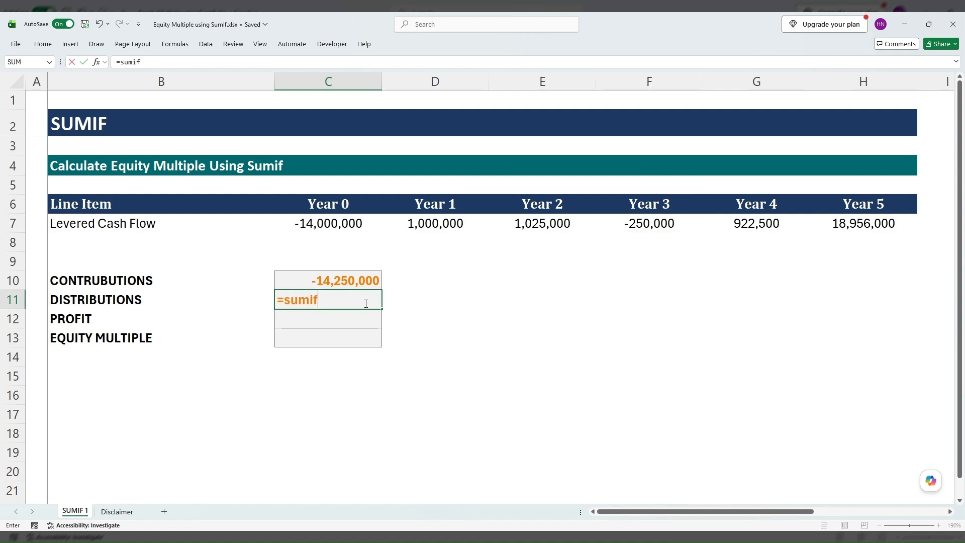
{"action": "type", "text": "("}
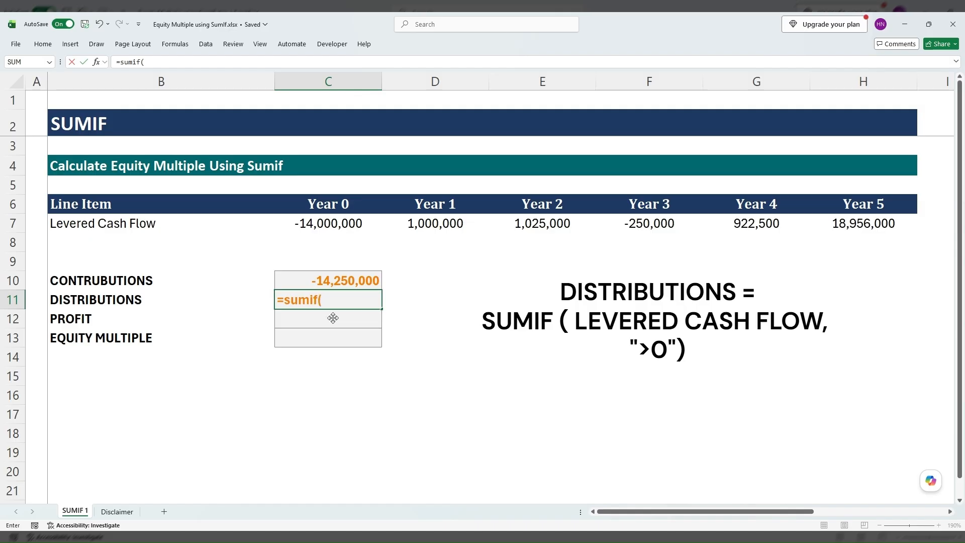
{"action": "left_click_drag", "start_coordinate": [318, 226], "coordinate": [818, 230]}
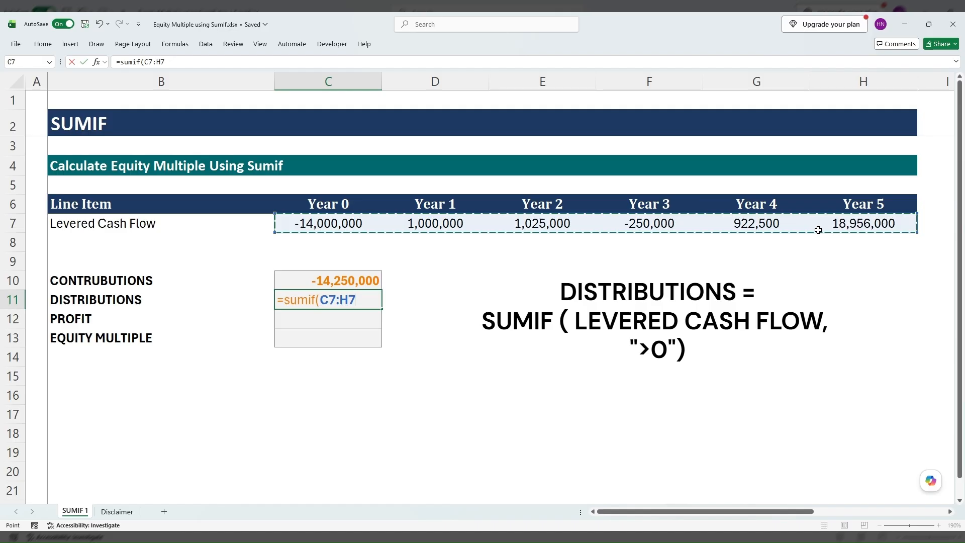
{"action": "type", "text": ","}
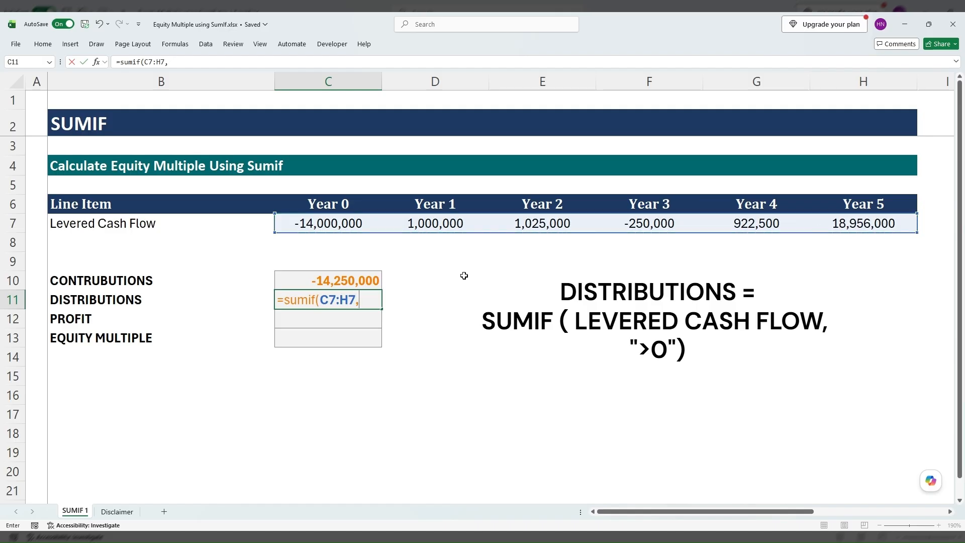
{"action": "type", "text": "\">0\""}
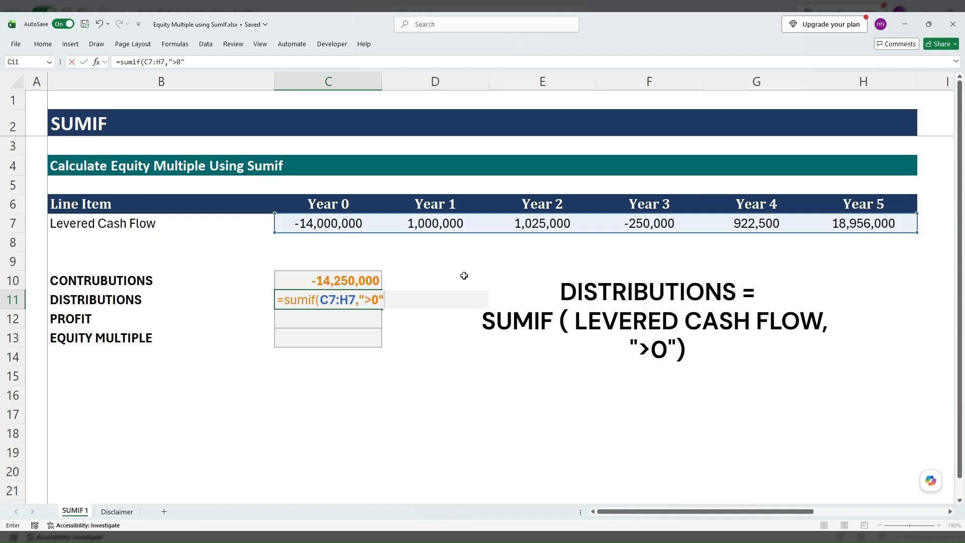
{"action": "type", "text": ")"}
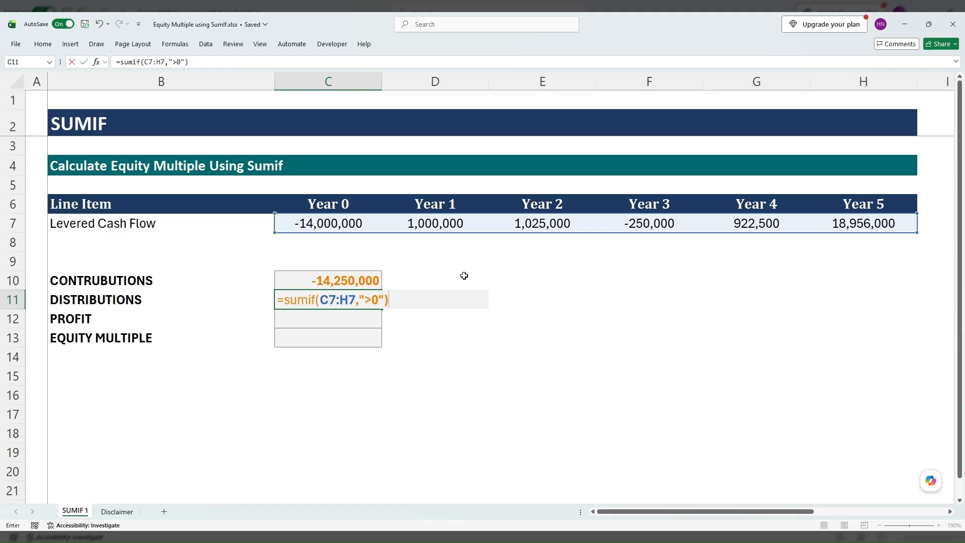
{"action": "key", "text": "Return"}
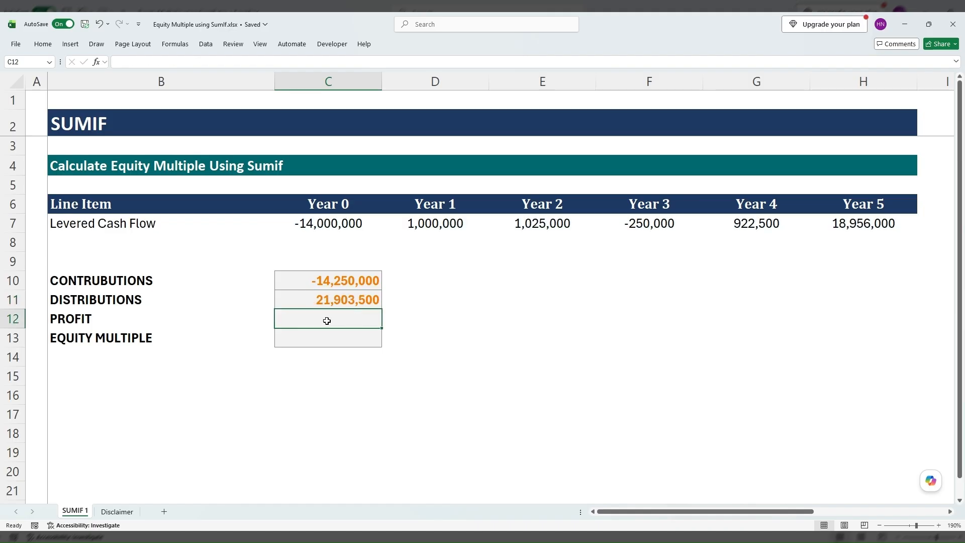
Select the Year 1, 2, 4 and 5 cash flows together to check their sum against the Distributions result.
{"action": "left_click", "coordinate": [423, 228]}
{"action": "left_click", "coordinate": [540, 224], "text": "ctrl"}
{"action": "left_click", "coordinate": [749, 224], "text": "ctrl"}
{"action": "left_click", "coordinate": [831, 225], "text": "ctrl"}
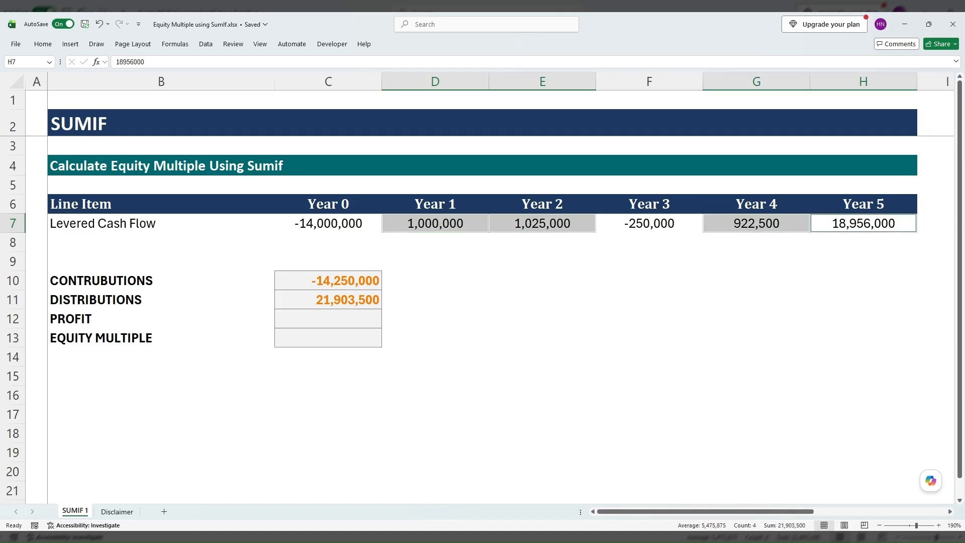
{"action": "left_click", "coordinate": [408, 320]}
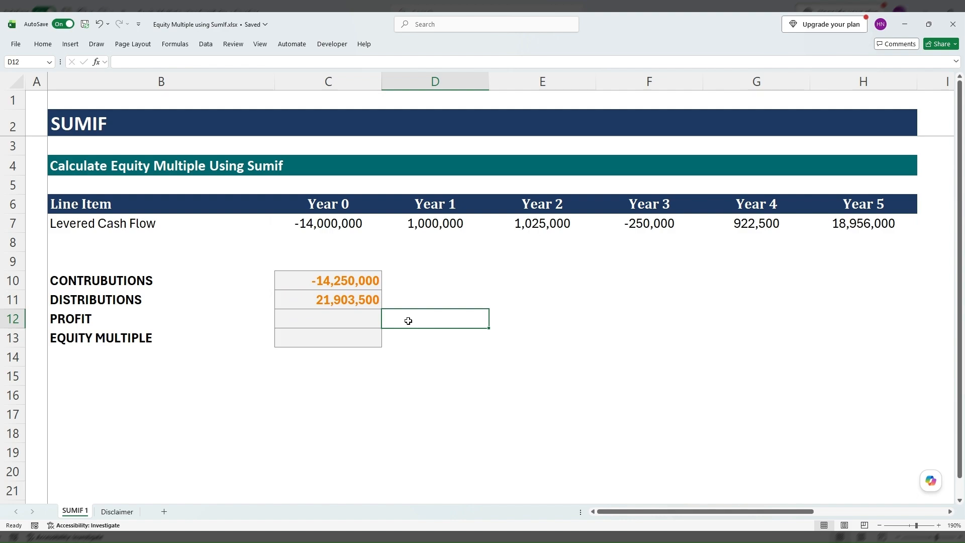
Calculate Profit in C12 by adding Distributions and Contributions with +C11+C10.
{"action": "left_click", "coordinate": [353, 317]}
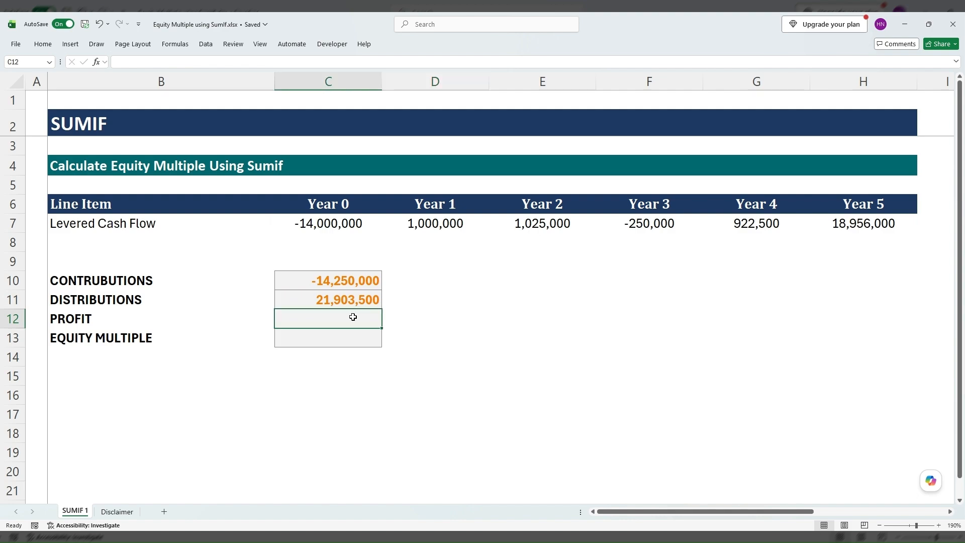
{"action": "type", "text": "+"}
{"action": "key", "text": "Up"}
{"action": "type", "text": "+"}
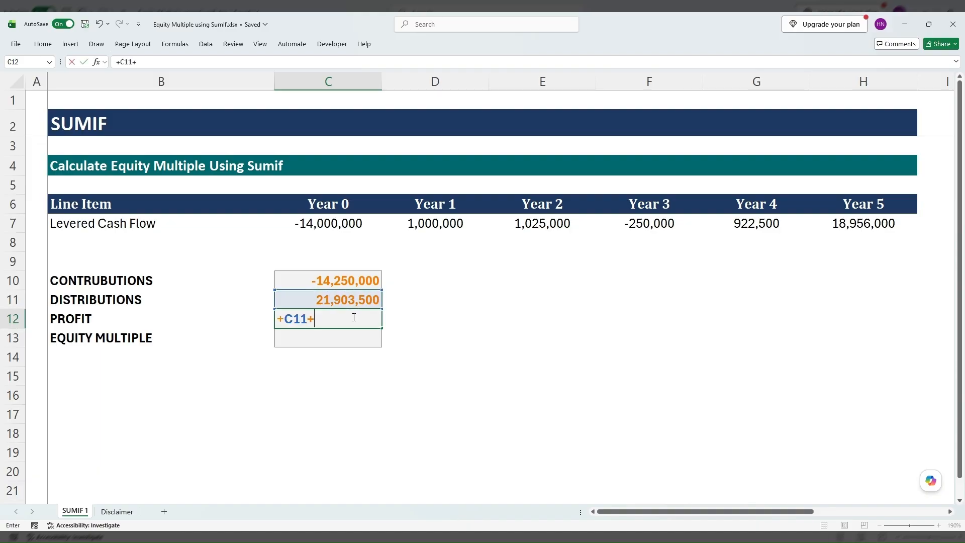
{"action": "key", "text": "Up"}
{"action": "key", "text": "Up"}
{"action": "key", "text": "Return"}
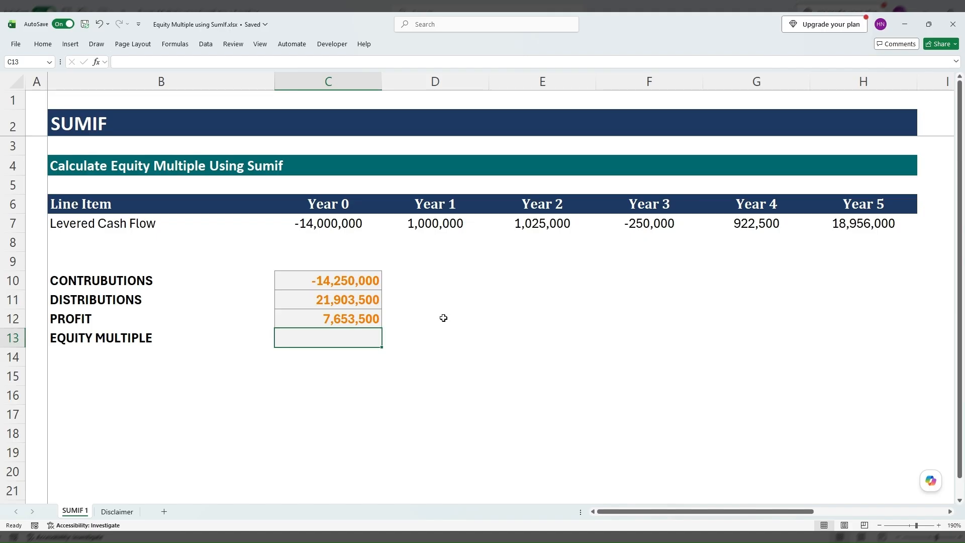
Calculate Equity Multiple in C13 as negative Distributions divided by Contributions with =-C11/C10.
{"action": "type", "text": "="}
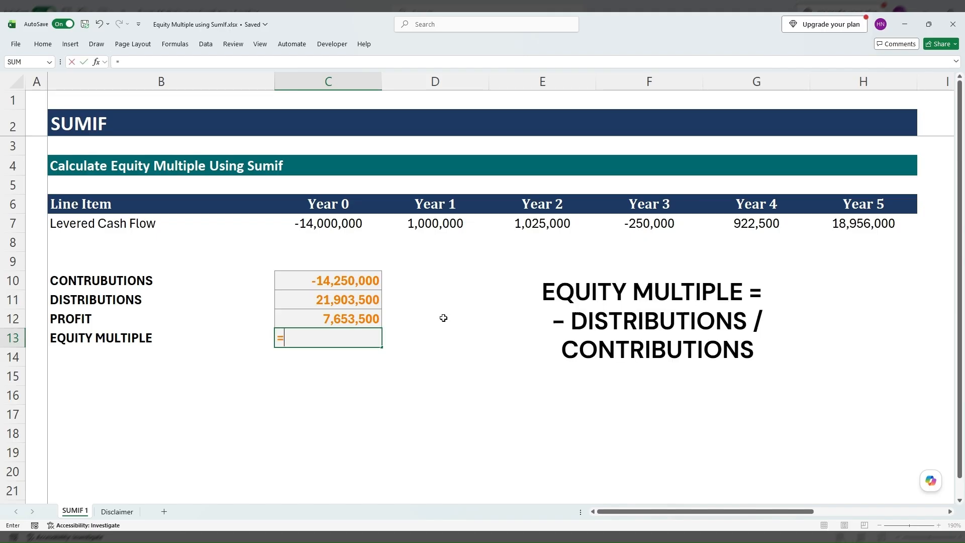
{"action": "type", "text": "-"}
{"action": "key", "text": "Up"}
{"action": "key", "text": "Up"}
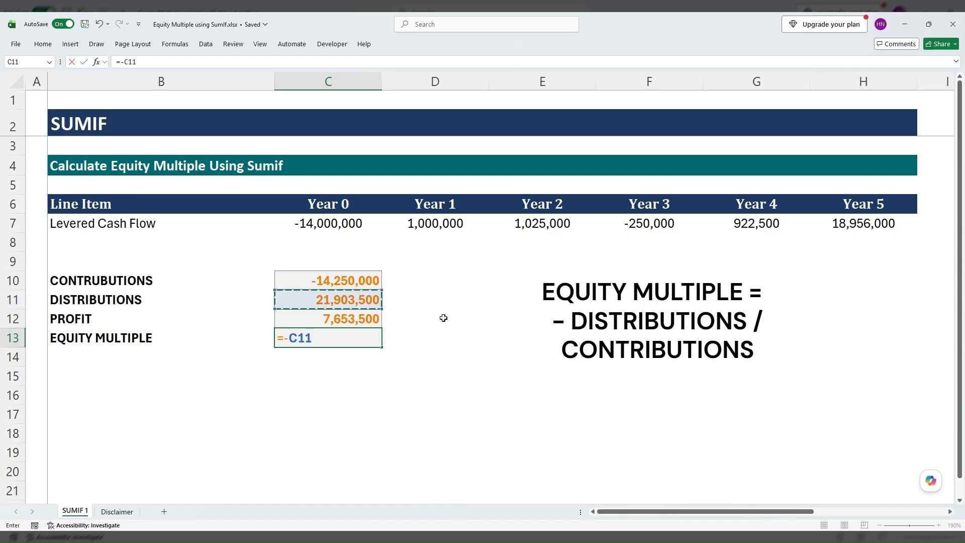
{"action": "type", "text": "/"}
{"action": "key", "text": "Up"}
{"action": "key", "text": "Up"}
{"action": "key", "text": "Up"}
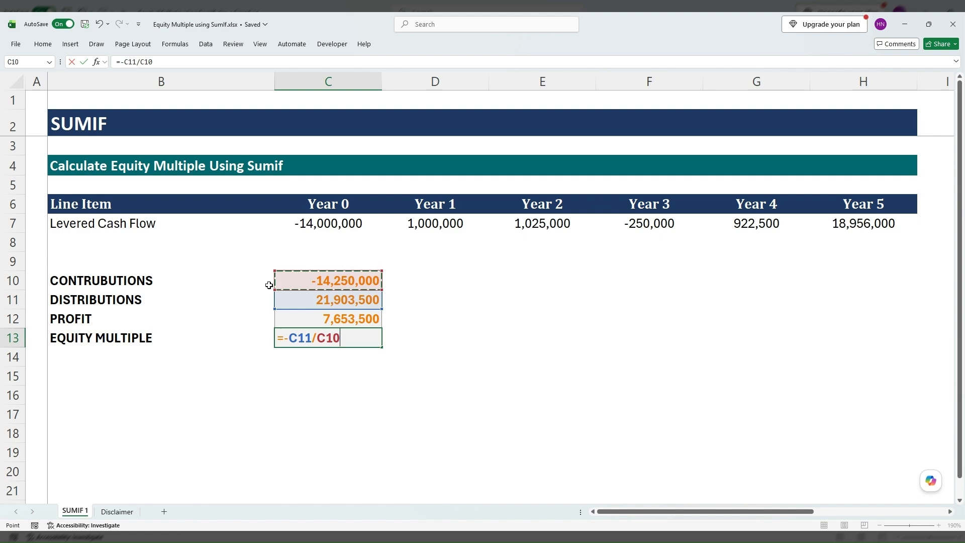
{"action": "key", "text": "Return"}
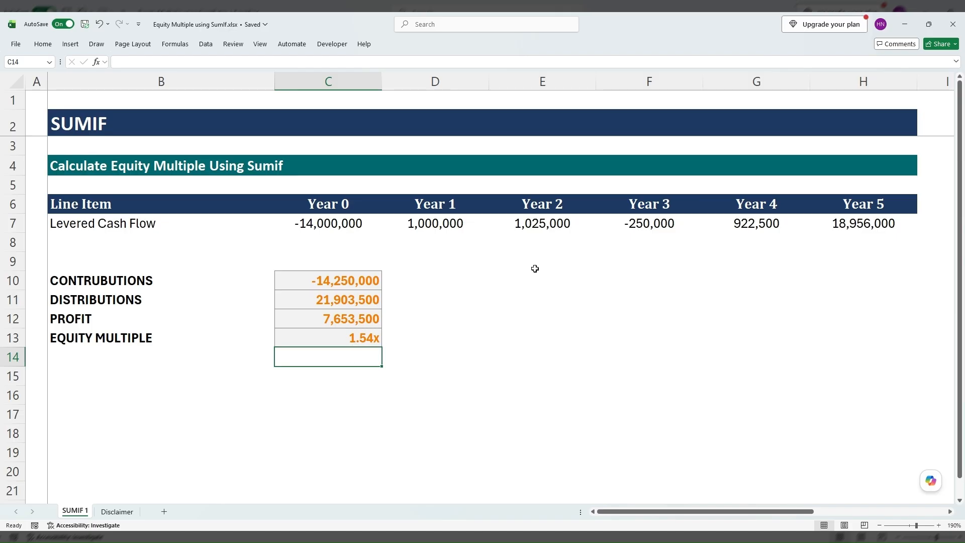
Change the Year 2 levered cash flow in E7 to -1,025,000 to test the formulas.
{"action": "left_click", "coordinate": [554, 221]}
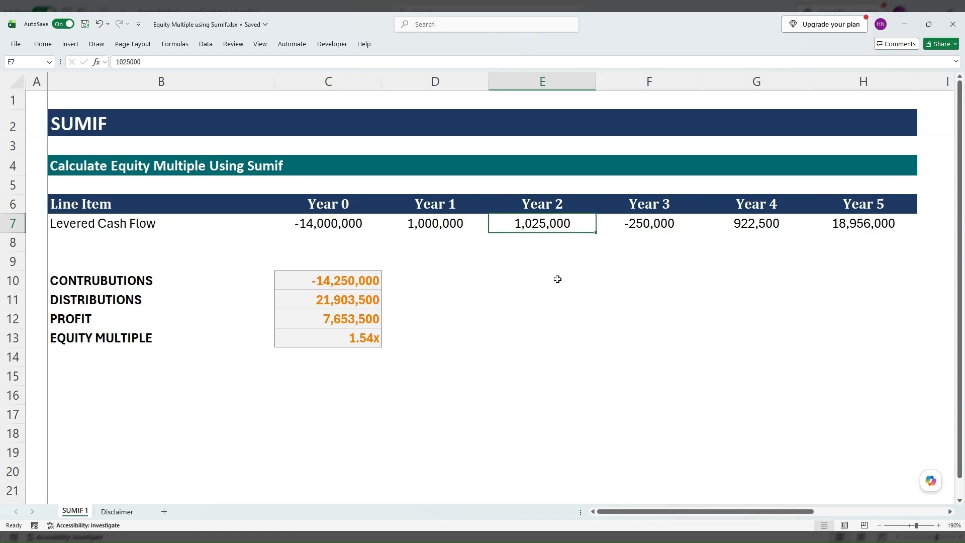
{"action": "key", "text": "F2"}
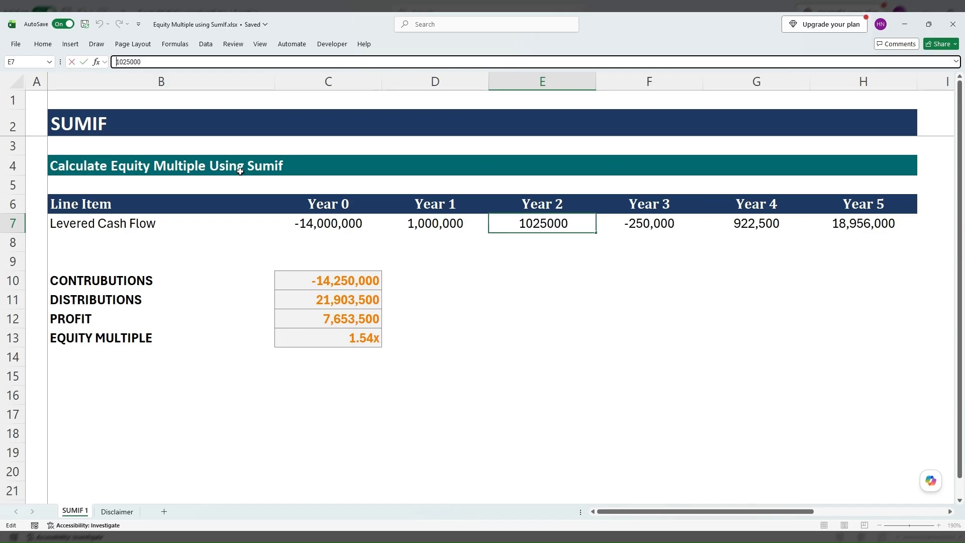
{"action": "key", "text": "Home"}
{"action": "type", "text": "-"}
{"action": "key", "text": "Return"}
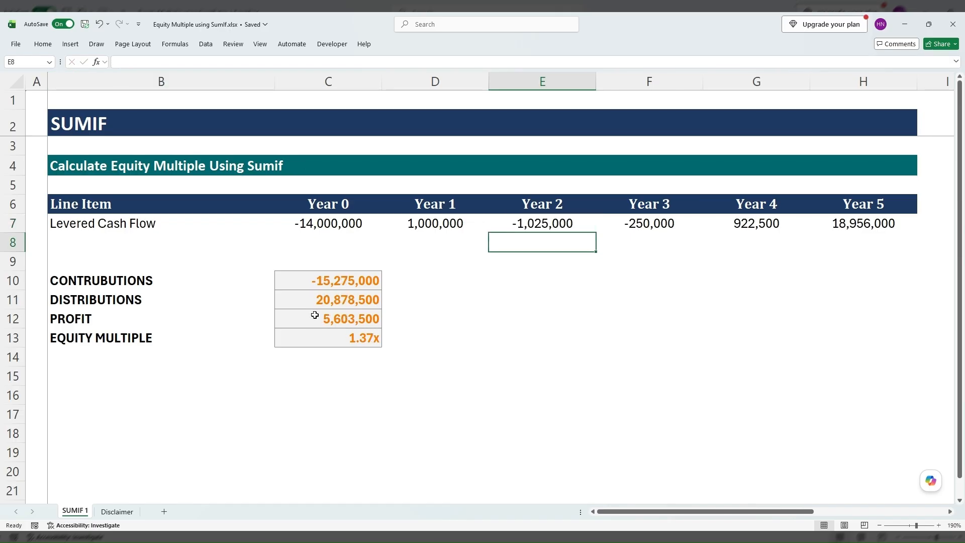
Review the Contributions formula and select the Year 0, 2 and 3 cash flows together to check their sum against its result.
{"action": "left_click", "coordinate": [347, 290]}
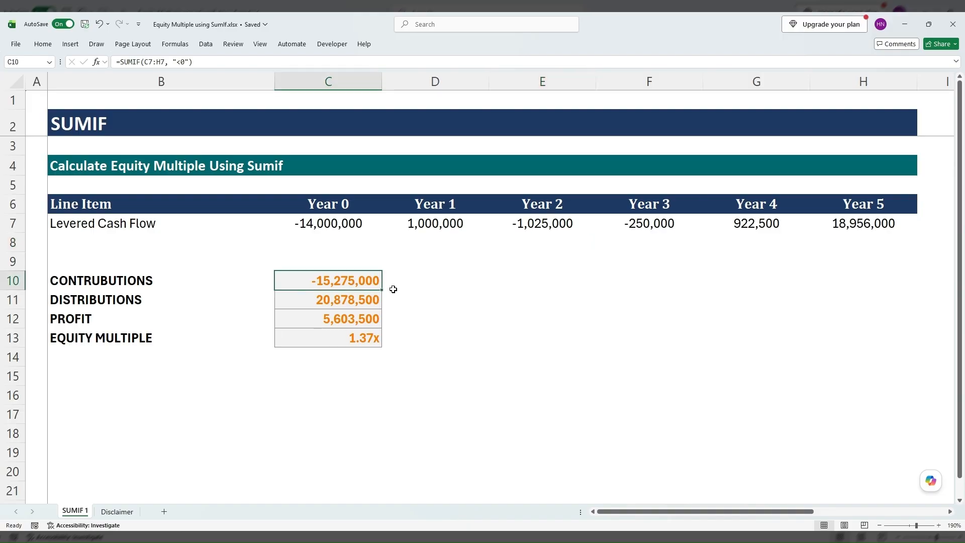
{"action": "left_click", "coordinate": [336, 226]}
{"action": "left_click", "coordinate": [543, 223], "text": "ctrl"}
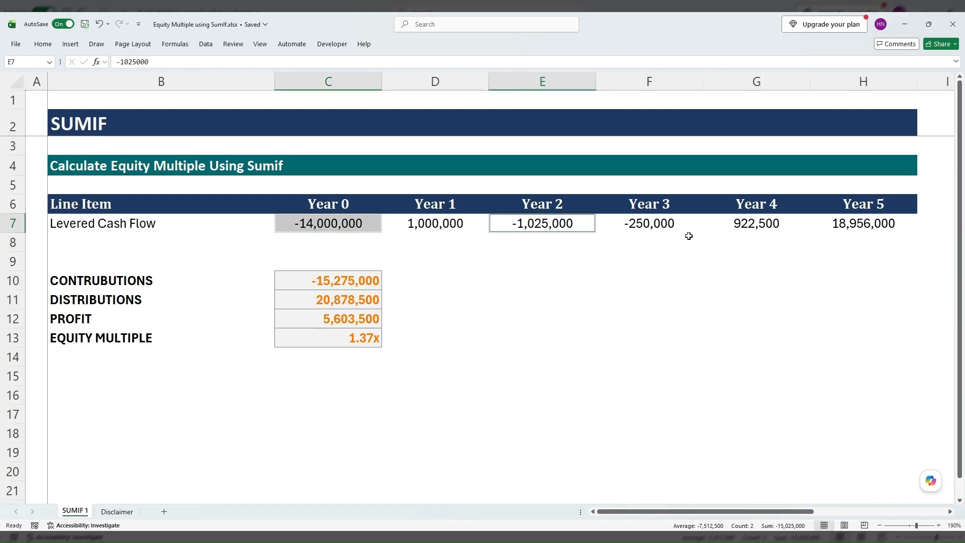
{"action": "left_click", "coordinate": [654, 225], "text": "ctrl"}
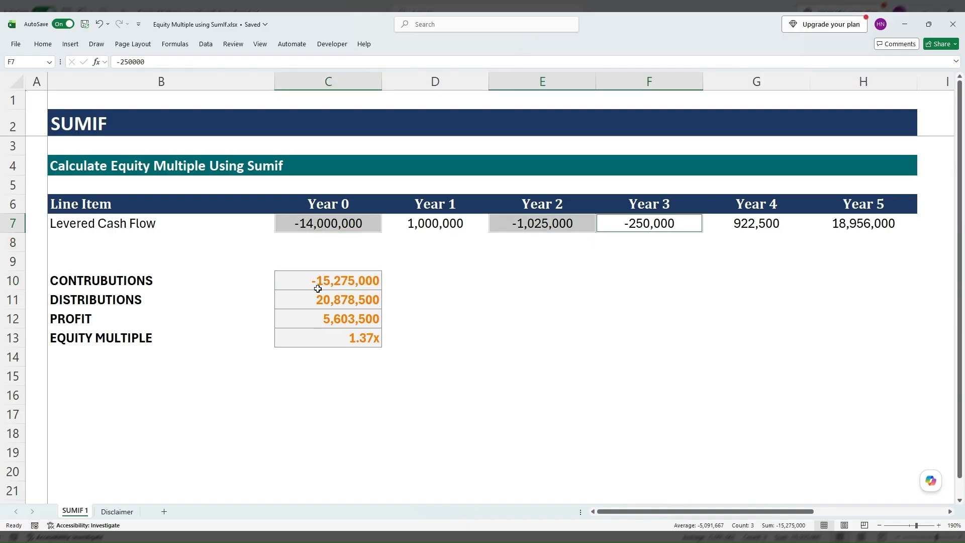
{"action": "left_click", "coordinate": [437, 312]}
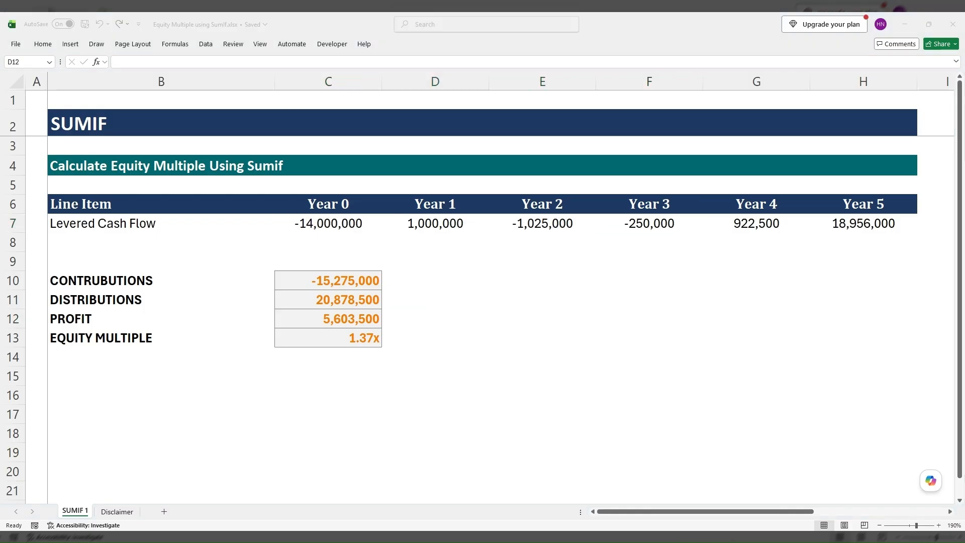